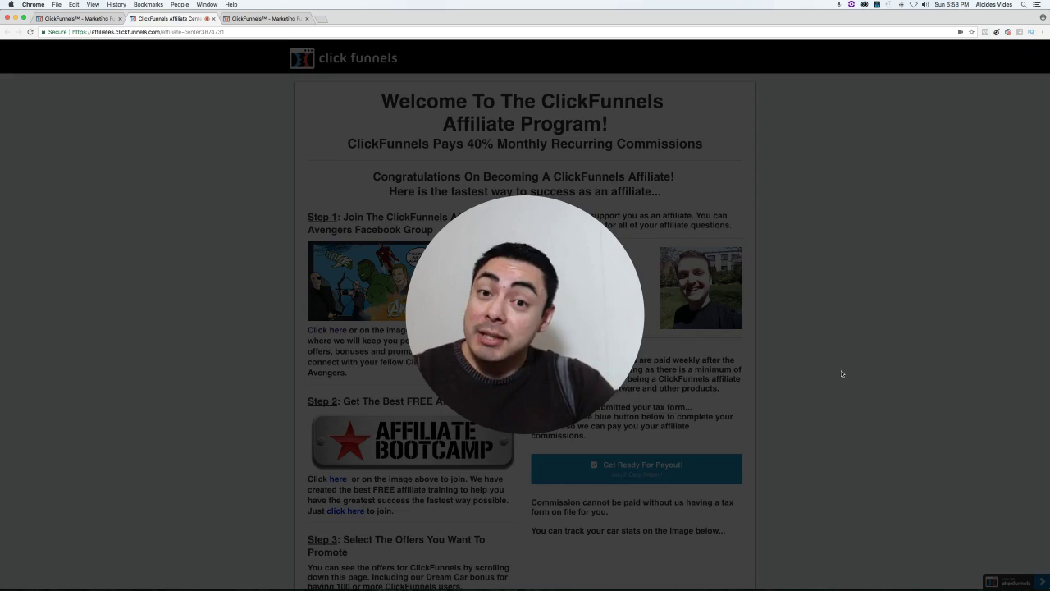
- Bring up the ClickFunnels subscription plan comparison page to review what each plan includes
mouse_move(530, 424)
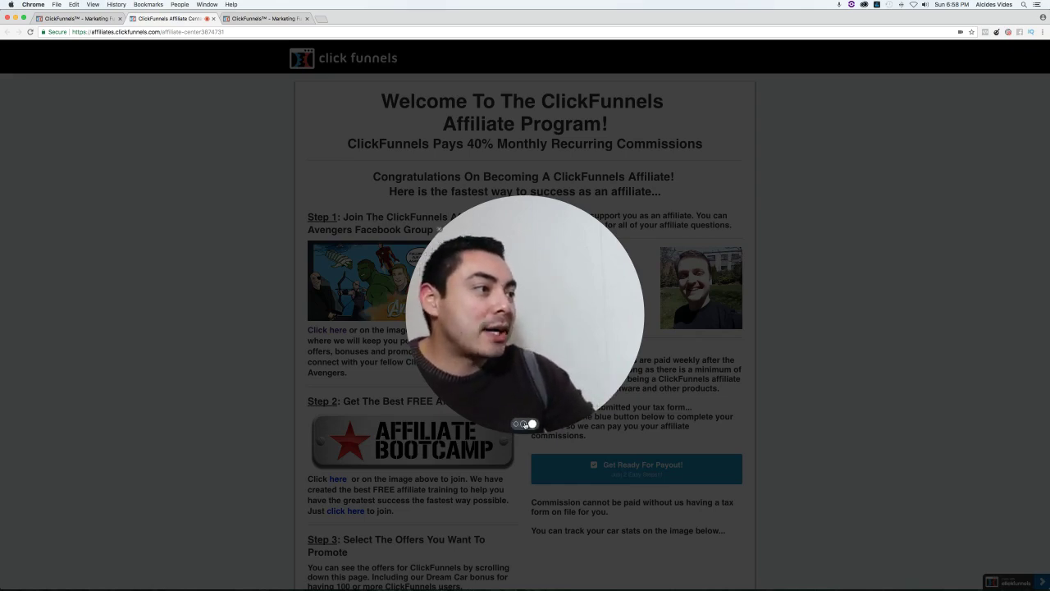
click(531, 424)
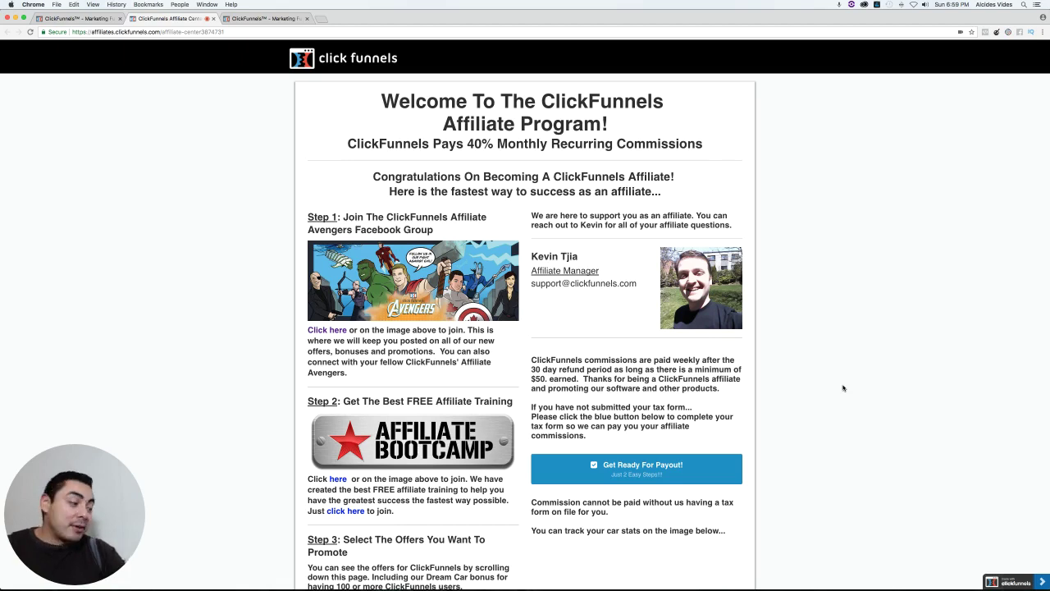
click(78, 18)
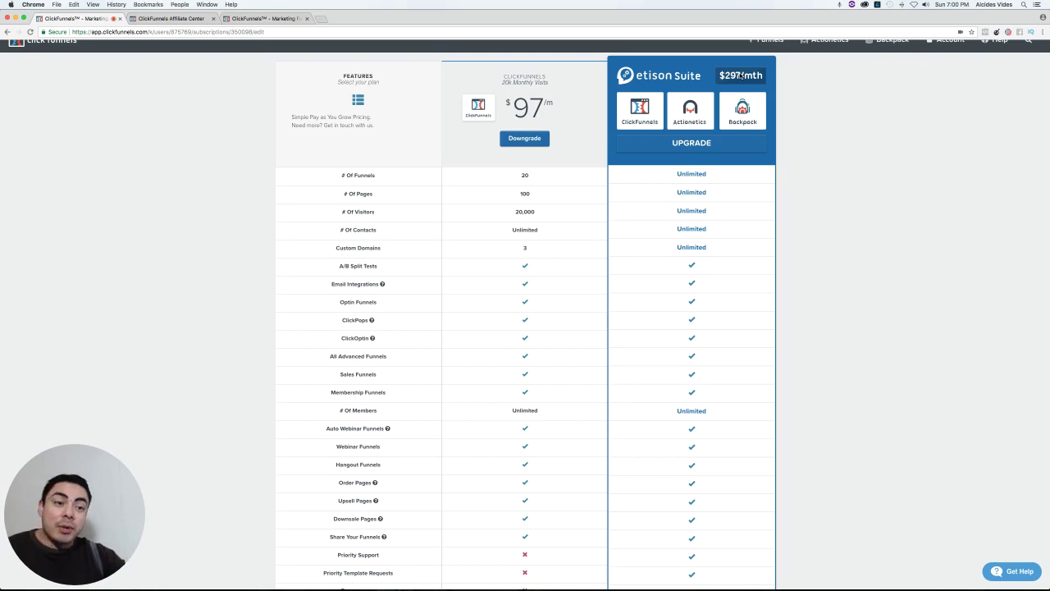
- Switch to ArtRage Lite and draw a blue page box labelled "OPT" with an arrow pointing right from it
key(super+Tab)
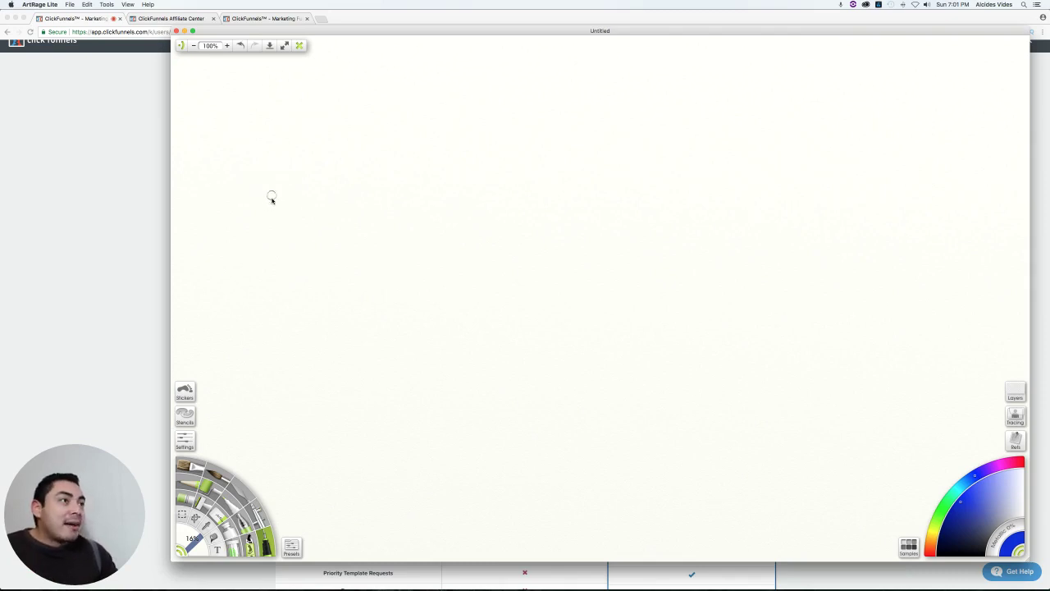
drag(271, 197, 275, 291)
mouse_move(270, 195)
mouse_down()
mouse_move(338, 194)
mouse_move(347, 293)
mouse_move(271, 293)
mouse_up()
drag(286, 235, 406, 244)
mouse_move(392, 231)
mouse_down()
mouse_move(408, 235)
mouse_move(402, 257)
mouse_up()
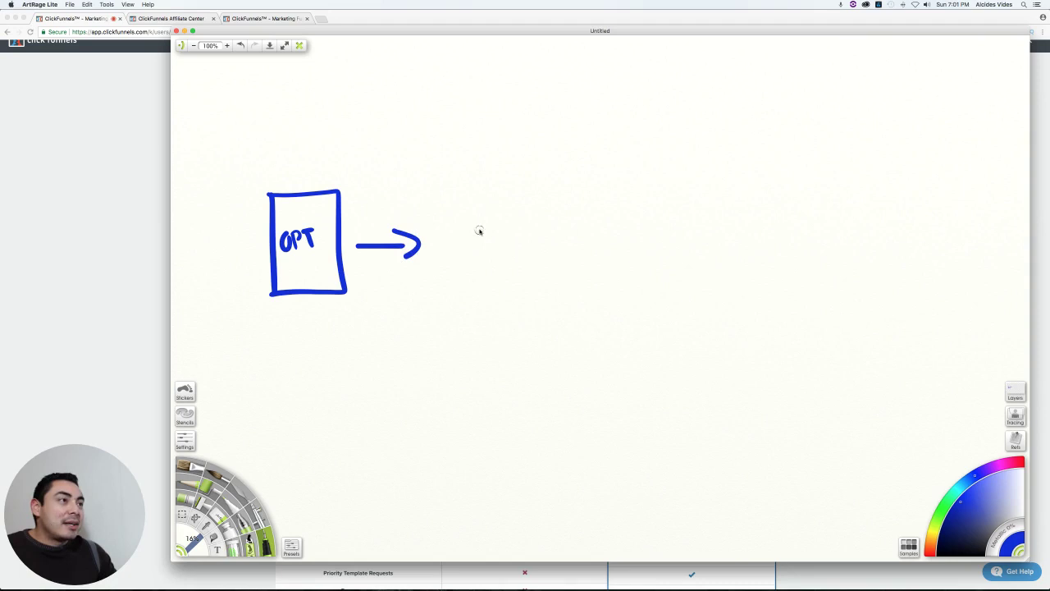
- Draw a second blue page box after the arrow, with a larger and a smaller rectangle stacked inside it
drag(450, 187, 460, 276)
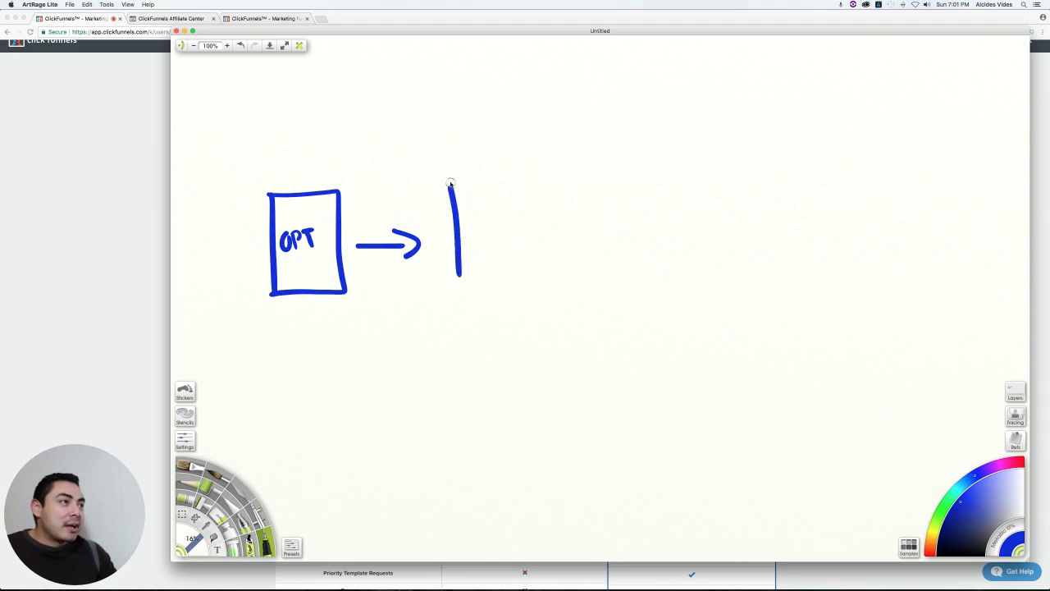
mouse_move(451, 187)
mouse_down()
mouse_move(530, 185)
mouse_move(530, 279)
mouse_move(459, 287)
mouse_move(458, 267)
mouse_up()
mouse_move(471, 205)
mouse_down()
mouse_move(472, 220)
mouse_move(479, 202)
mouse_move(520, 200)
mouse_move(510, 239)
mouse_move(473, 234)
mouse_up()
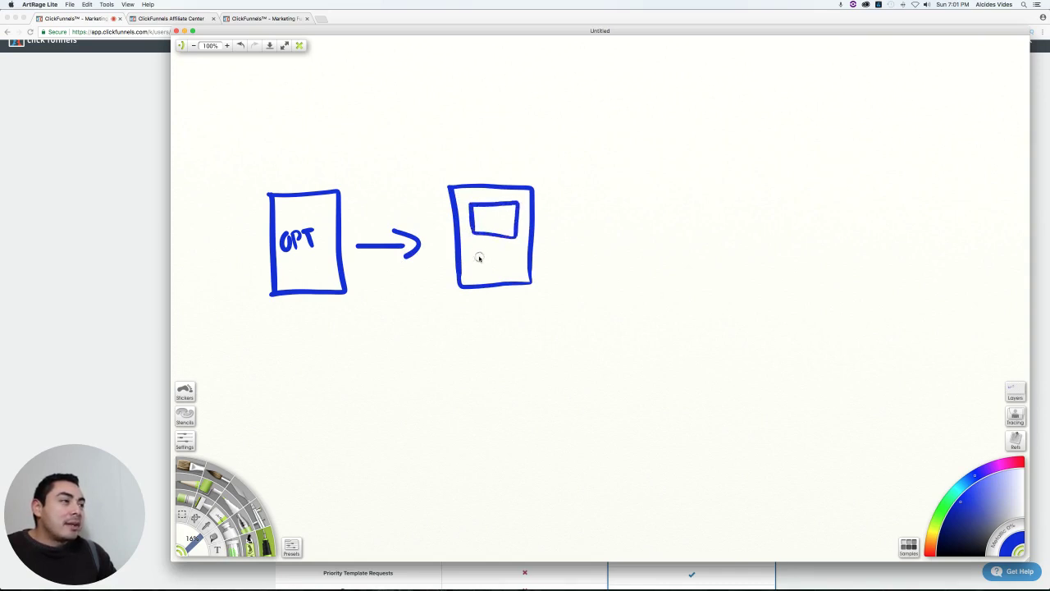
mouse_move(478, 261)
mouse_down()
mouse_move(478, 246)
mouse_move(511, 244)
mouse_move(510, 261)
mouse_move(479, 261)
mouse_up()
- Draw an arrow from the second box to a third blue page box labelled "TY"
mouse_move(553, 236)
mouse_down()
mouse_move(597, 235)
mouse_move(594, 219)
mouse_move(601, 251)
mouse_up()
drag(643, 179, 650, 277)
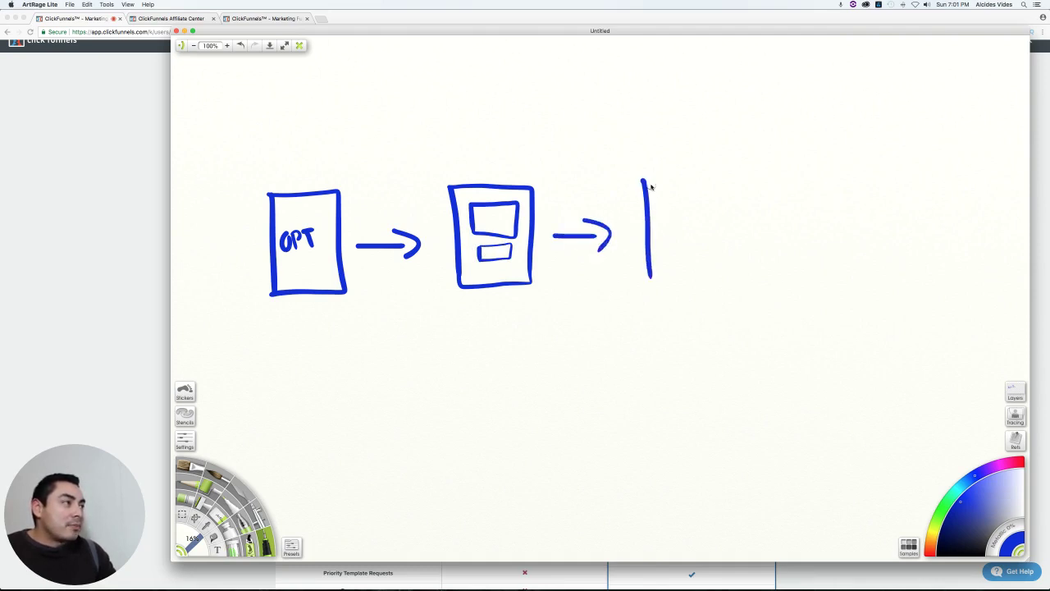
mouse_move(645, 177)
mouse_down()
mouse_move(698, 175)
mouse_move(725, 277)
mouse_up()
mouse_move(710, 278)
mouse_down()
mouse_move(654, 279)
mouse_move(741, 268)
mouse_up()
mouse_move(676, 244)
mouse_down()
mouse_move(676, 210)
mouse_move(699, 206)
mouse_move(700, 256)
mouse_up()
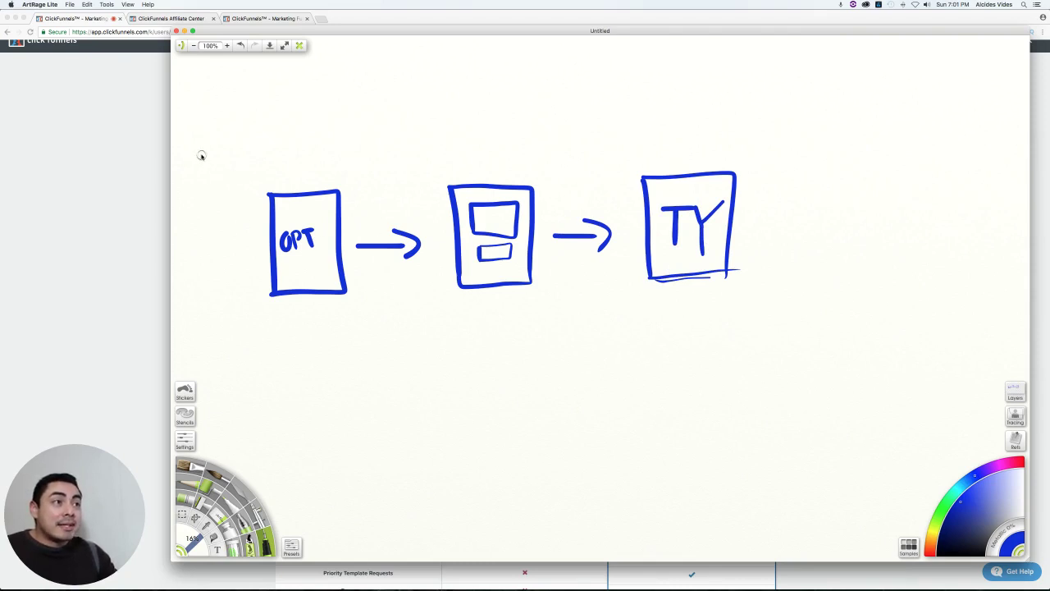
- Draw three blue incoming lines with an arrowhead leading into the OPT box
mouse_move(201, 154)
mouse_down()
mouse_move(228, 160)
mouse_move(233, 244)
mouse_up()
drag(206, 320, 237, 261)
mouse_move(237, 212)
mouse_down()
mouse_move(259, 231)
mouse_move(253, 271)
mouse_up()
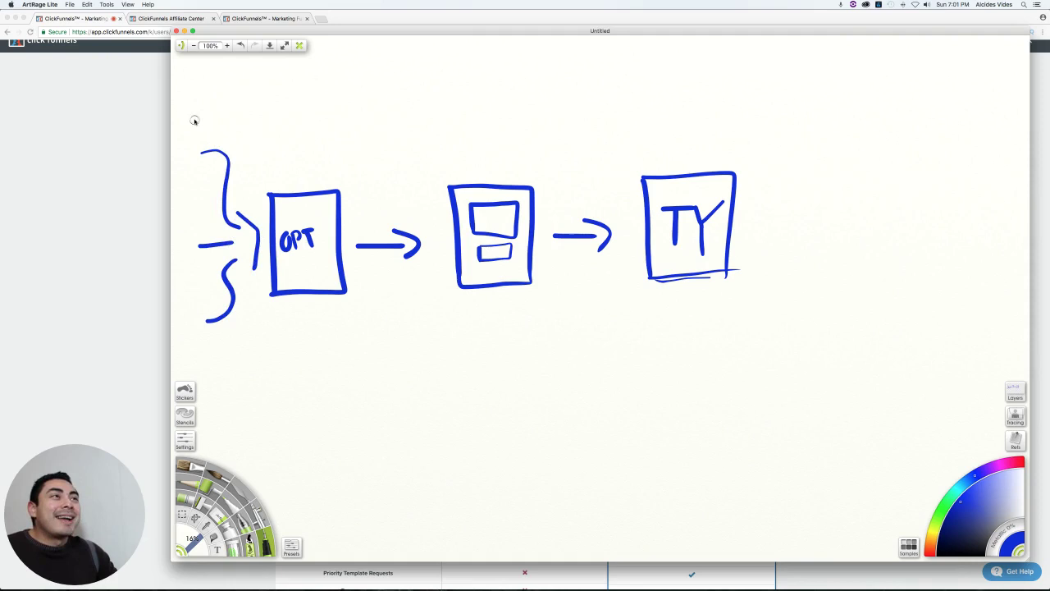
- Handwrite "Traffic" in blue above the lines leading into the OPT box
mouse_move(199, 115)
mouse_down()
mouse_move(194, 138)
mouse_move(214, 107)
mouse_move(243, 123)
mouse_up()
mouse_move(235, 130)
mouse_down()
mouse_move(246, 94)
mouse_move(254, 110)
mouse_move(261, 95)
mouse_move(272, 107)
mouse_up()
drag(270, 108, 296, 110)
click(268, 102)
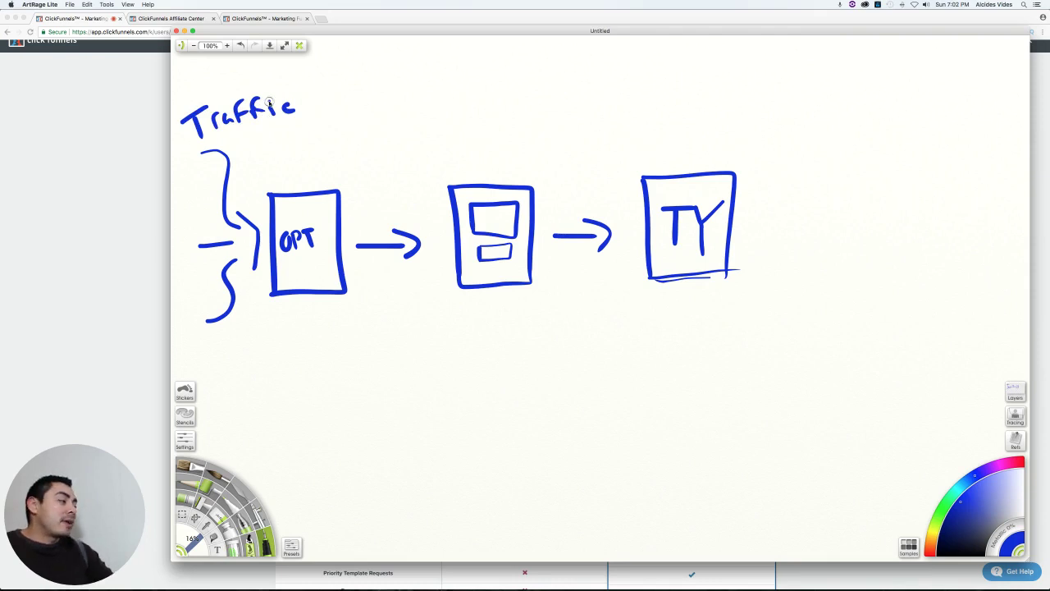
- In red, draw an arrow from "Traffic" and handwrite the sources "Social", "Email" and "Website/Blog" beside it
click(1018, 462)
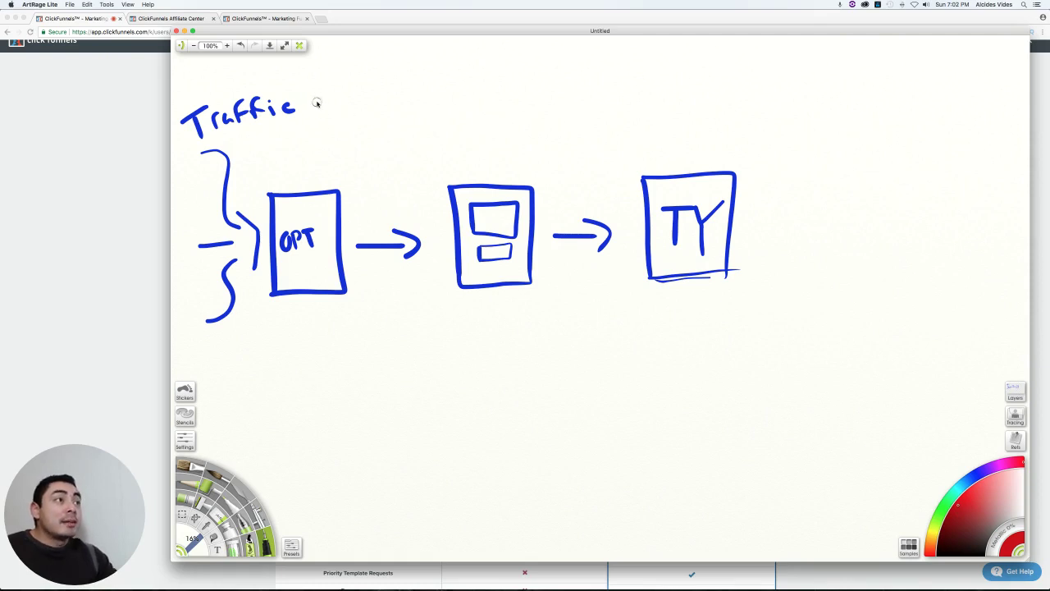
drag(317, 106, 353, 113)
mouse_move(394, 71)
mouse_down()
mouse_move(390, 102)
mouse_move(449, 86)
mouse_move(471, 97)
mouse_up()
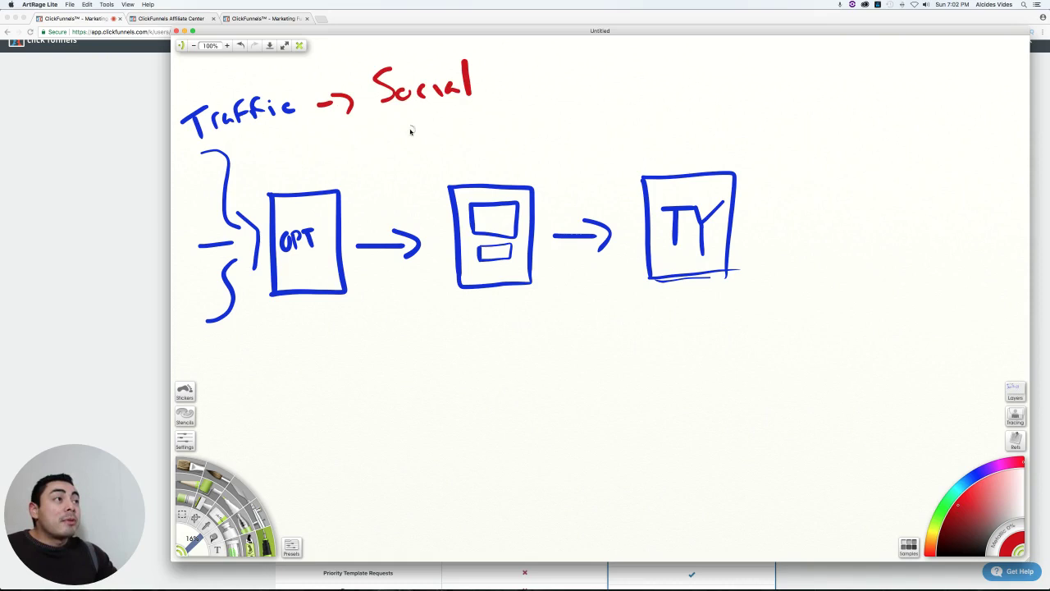
mouse_move(410, 115)
mouse_down()
mouse_move(410, 136)
mouse_move(424, 113)
mouse_up()
drag(407, 125, 490, 123)
click(482, 100)
mouse_move(461, 148)
mouse_down()
mouse_move(518, 151)
mouse_move(534, 136)
mouse_move(548, 148)
mouse_up()
mouse_move(546, 107)
mouse_down()
mouse_move(555, 135)
mouse_move(587, 105)
mouse_move(595, 135)
mouse_move(660, 108)
mouse_move(657, 144)
mouse_move(673, 123)
mouse_up()
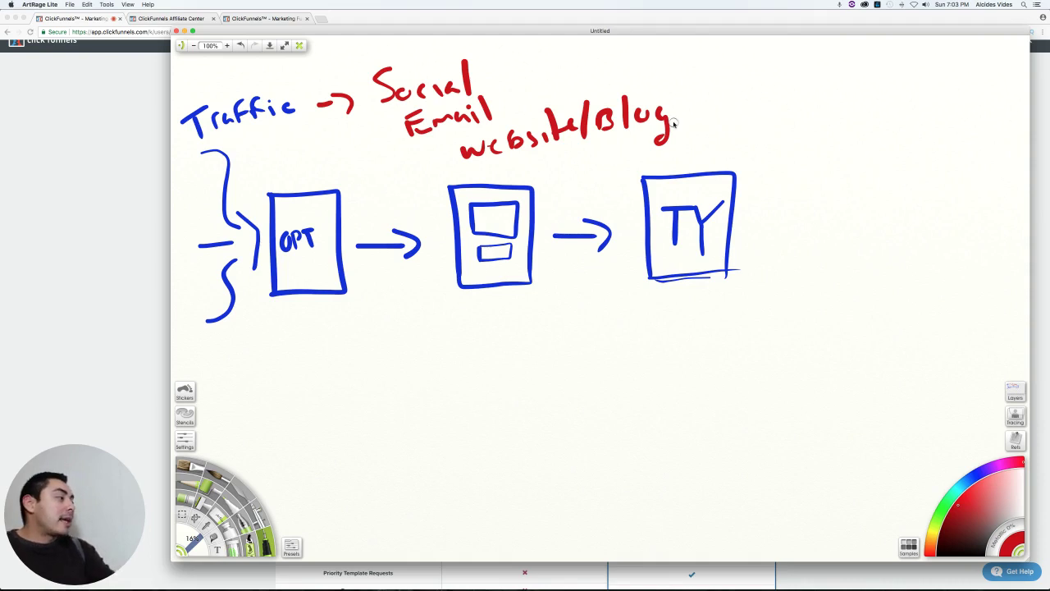
- In black, draw a curved arrow down from the middle page box to a row of three envelopes
click(960, 551)
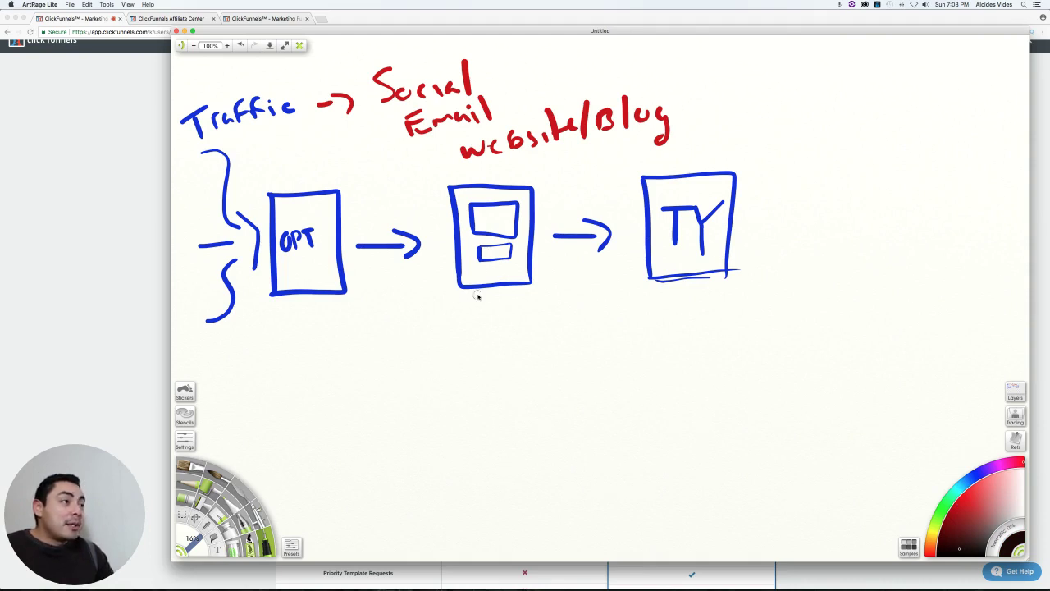
mouse_move(491, 292)
mouse_down()
mouse_move(363, 344)
mouse_move(346, 473)
mouse_move(369, 472)
mouse_up()
mouse_move(410, 421)
mouse_down()
mouse_move(482, 404)
mouse_move(489, 456)
mouse_move(408, 462)
mouse_move(483, 403)
mouse_move(517, 436)
mouse_move(517, 394)
mouse_move(583, 448)
mouse_move(515, 447)
mouse_up()
mouse_move(518, 401)
mouse_down()
mouse_move(581, 396)
mouse_move(611, 433)
mouse_up()
mouse_move(614, 383)
mouse_down()
mouse_move(695, 377)
mouse_move(656, 428)
mouse_move(614, 427)
mouse_move(694, 382)
mouse_up()
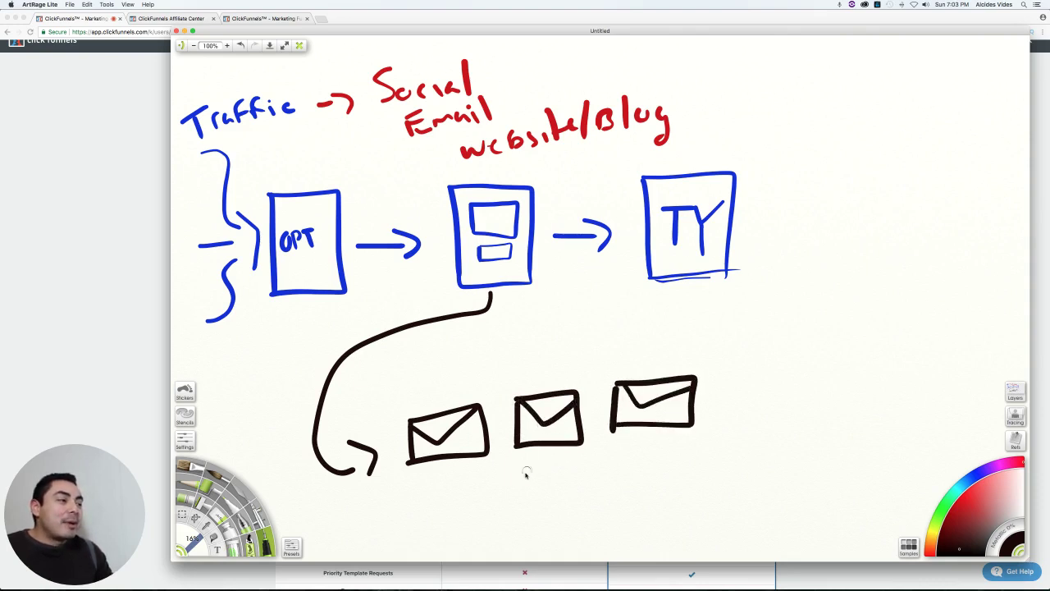
- Handwrite "x 5-7" in black beneath the row of envelopes
drag(530, 461, 509, 499)
drag(503, 474, 534, 494)
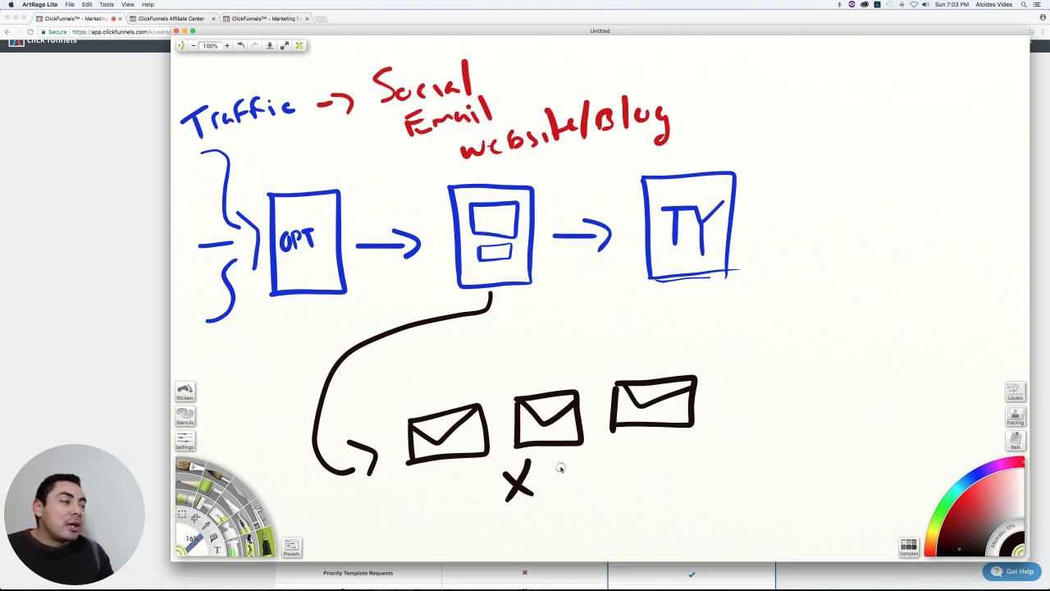
drag(566, 464, 589, 462)
mouse_move(566, 466)
mouse_down()
mouse_move(566, 497)
mouse_move(622, 480)
mouse_up()
drag(621, 461, 637, 495)
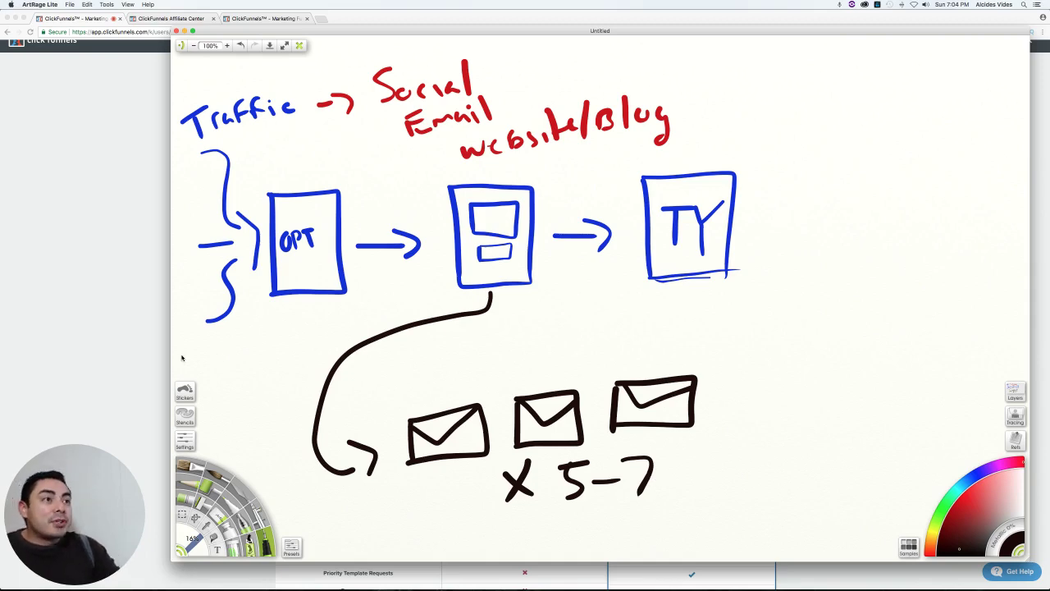
- Switch to Chrome, open the masterclass email funnel's Optin page in the page editor and look over its video and Facebook group sections
click(137, 285)
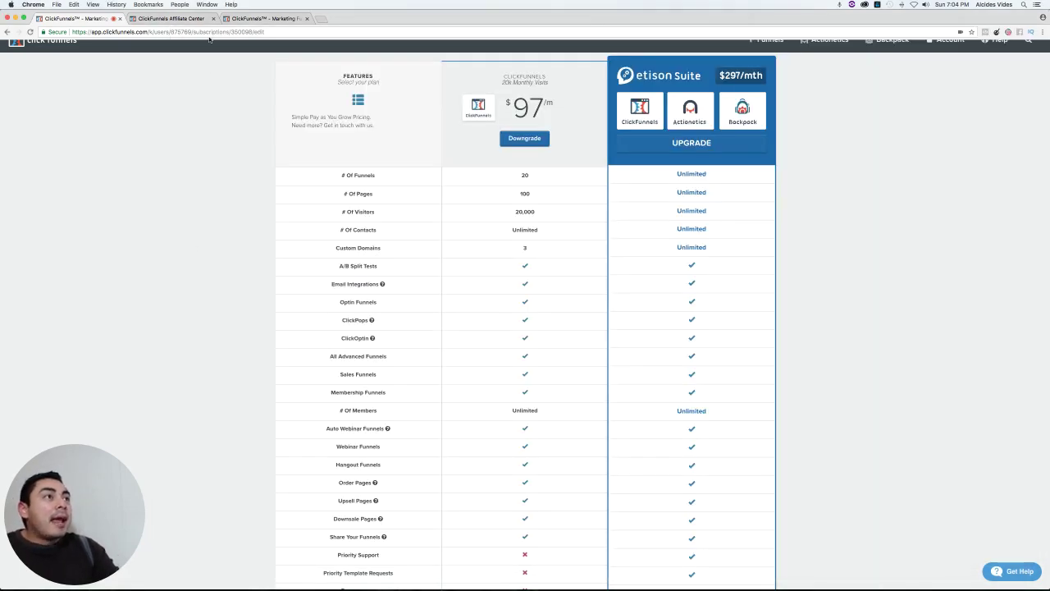
click(269, 20)
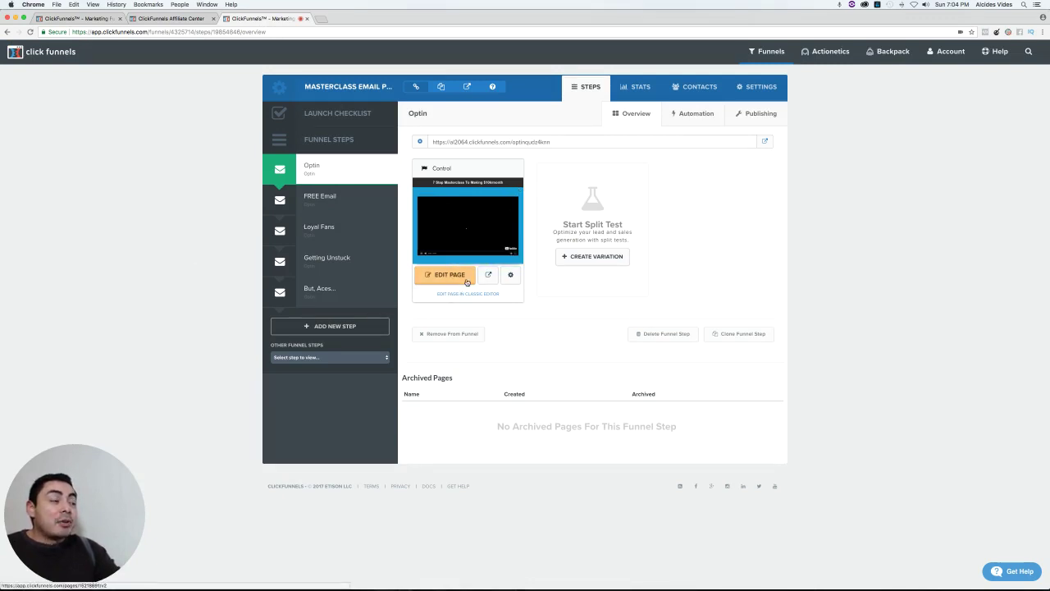
click(466, 283)
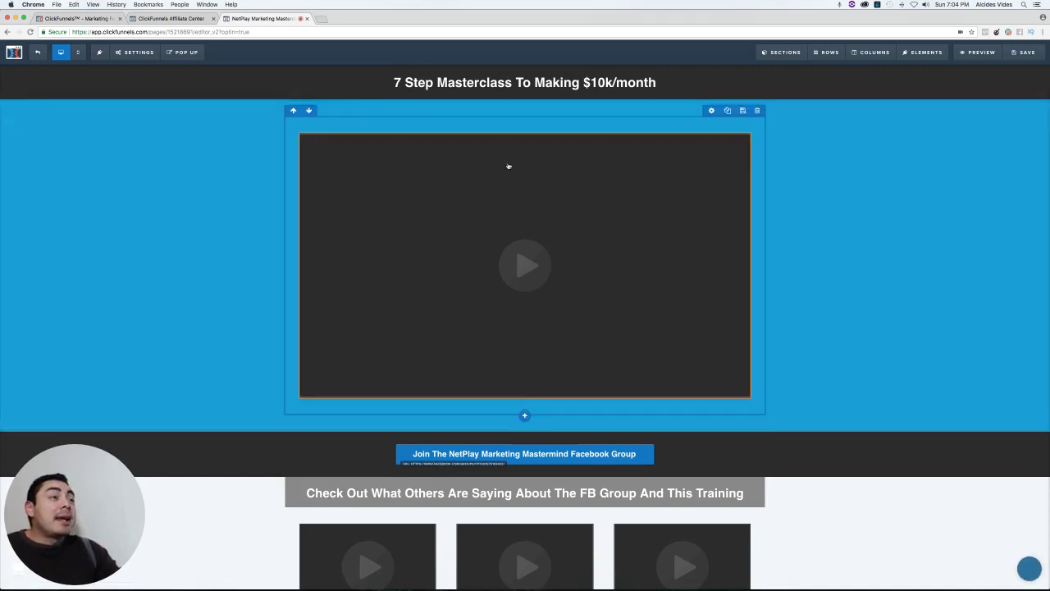
scroll(864, 232, down, 1)
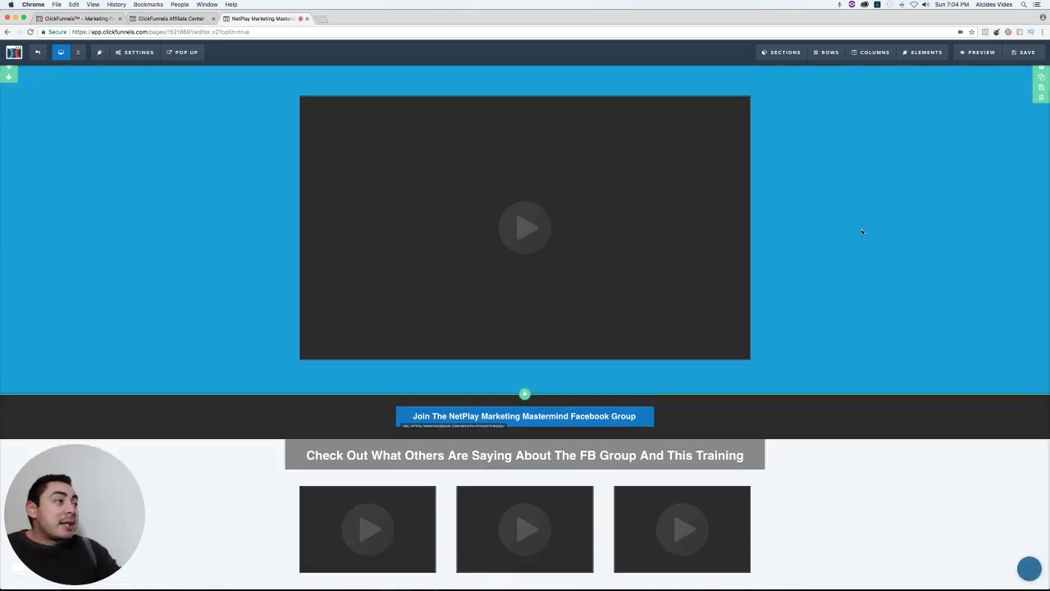
scroll(864, 232, up, 1)
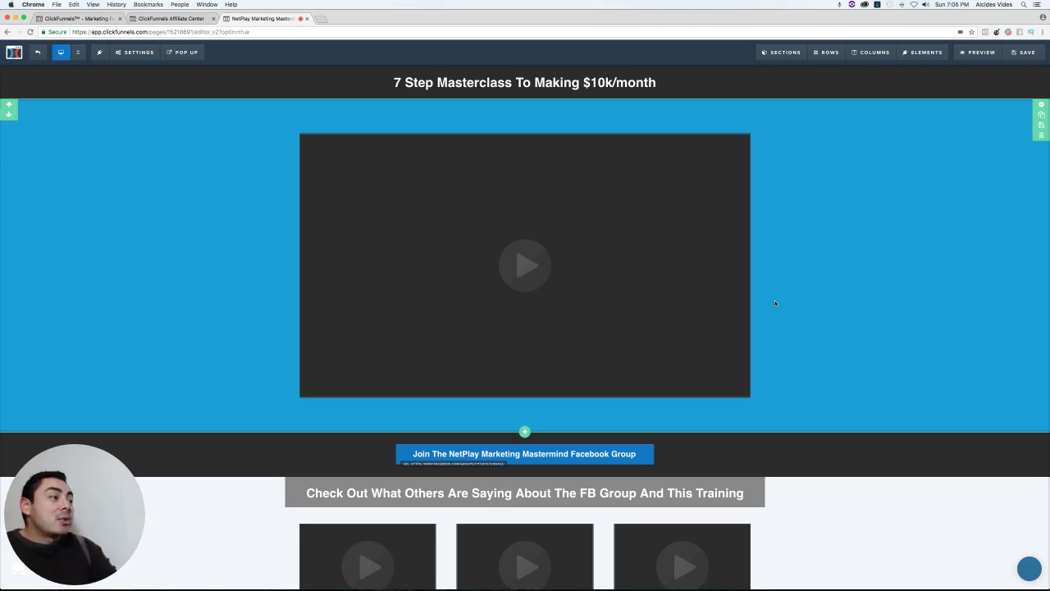
scroll(808, 302, down, 1)
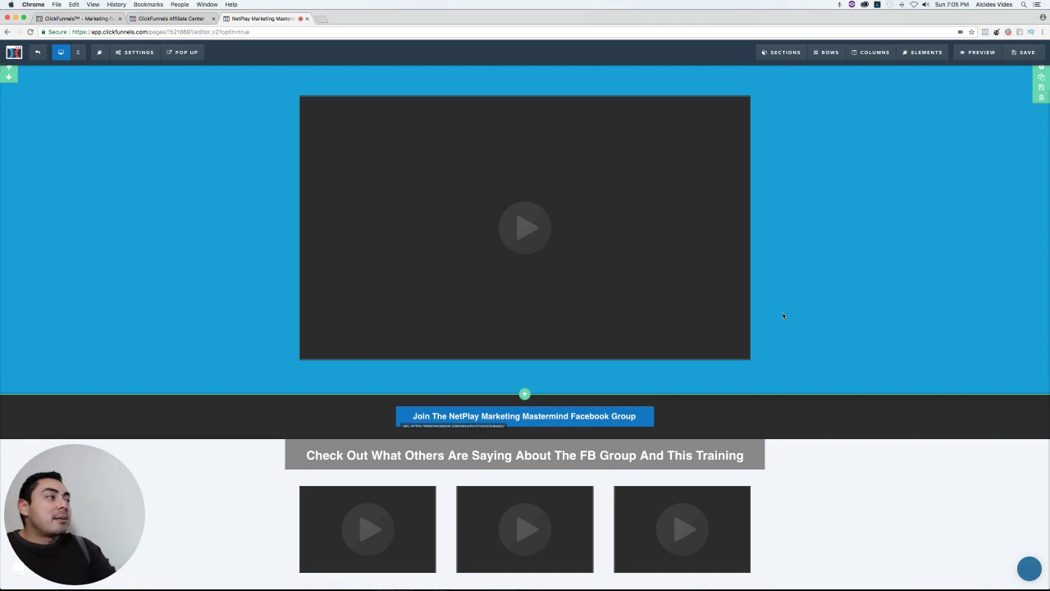
scroll(828, 316, up, 1)
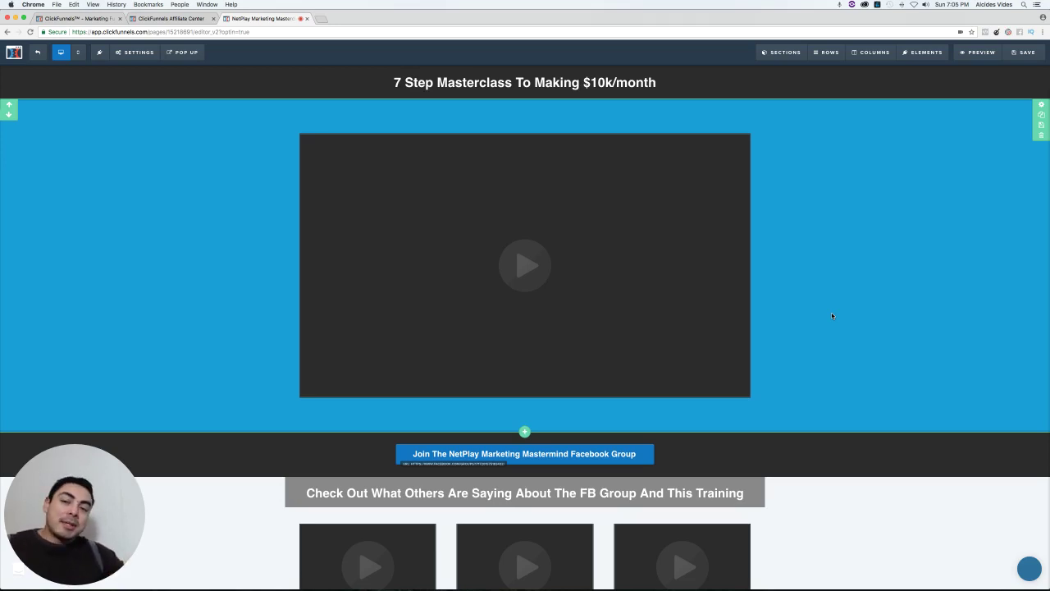
- Bring the ArtRage funnel sketch back into view briefly, and switch back to Chrome
key(super+Tab)
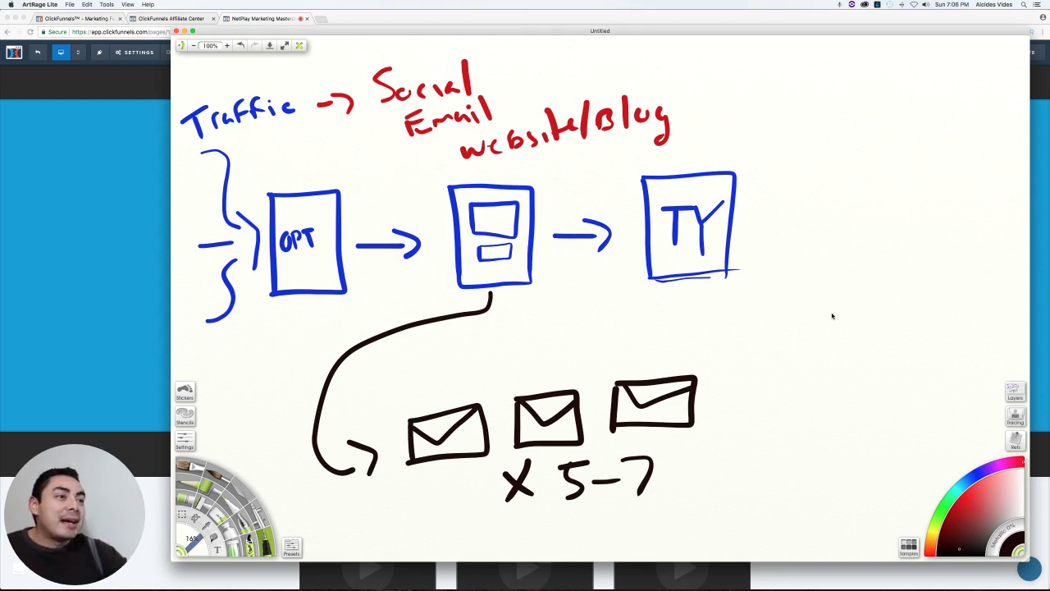
key(super+Tab)
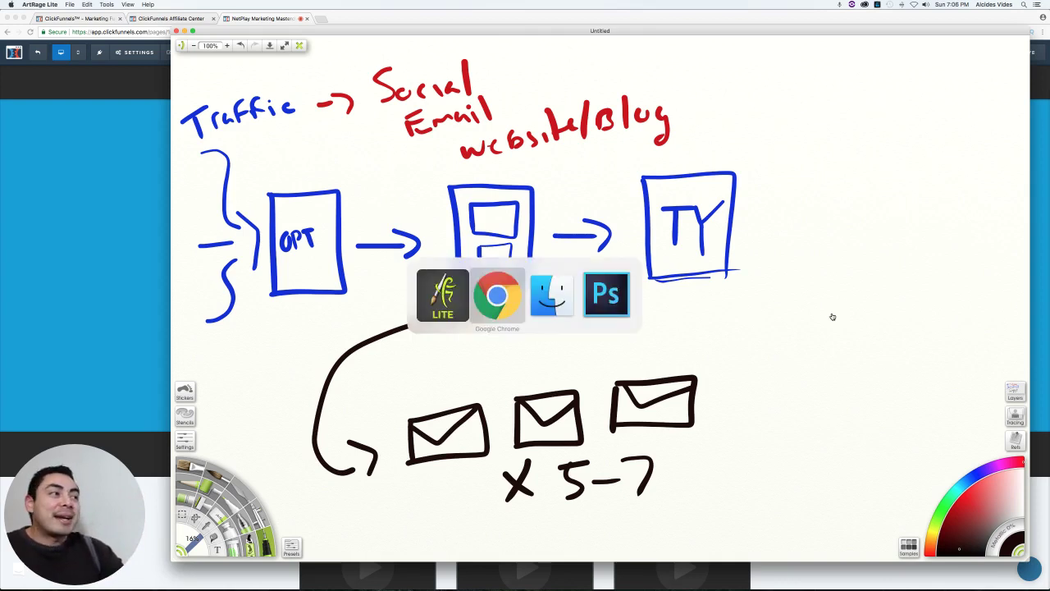